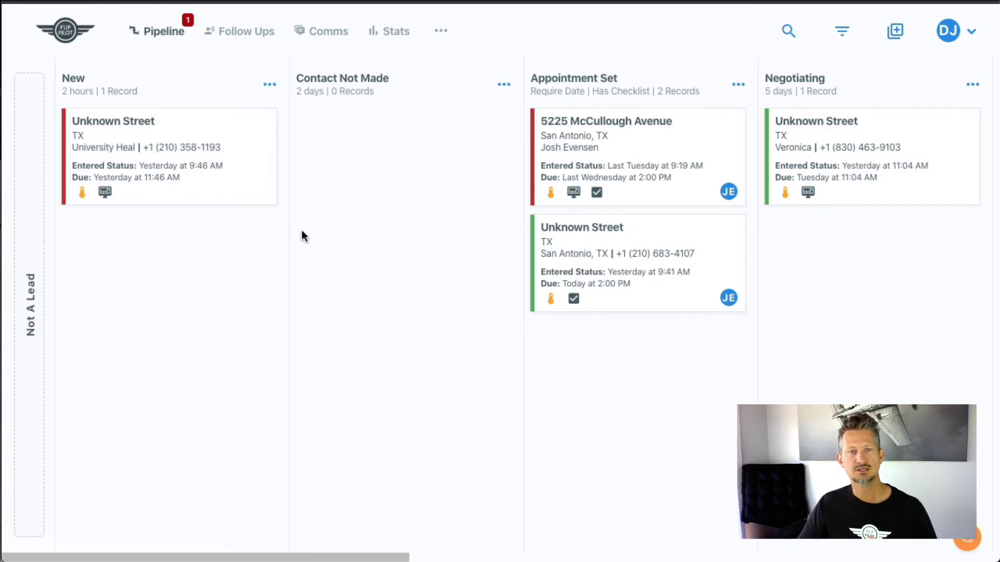
Examine the pipeline's status columns from New through Under Contract Selling, including the time limits and required dates beneath their names
{"action": "scroll", "coordinate": [480, 307], "scroll_direction": "right", "scroll_amount": 15}
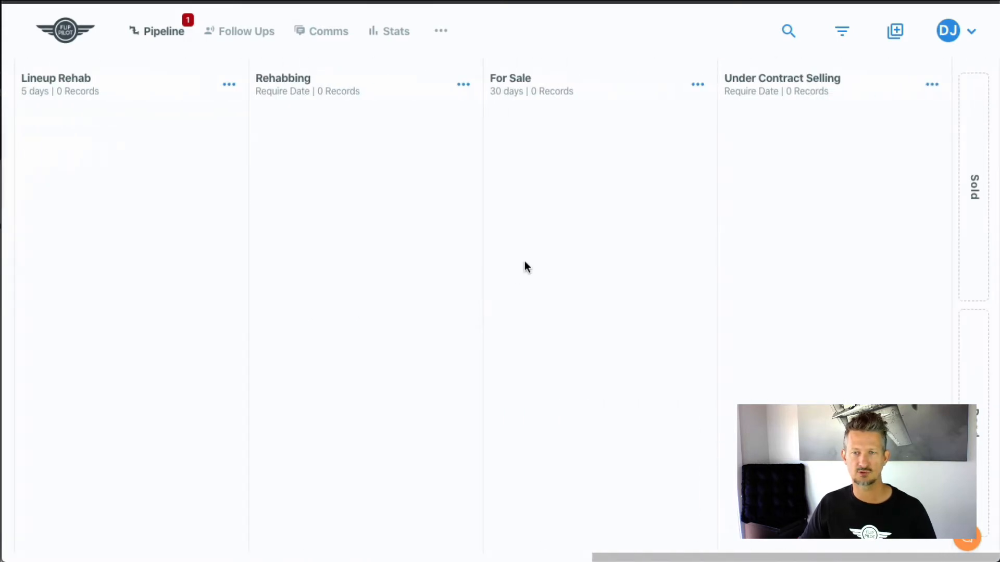
{"action": "scroll", "coordinate": [539, 261], "scroll_direction": "left", "scroll_amount": 15}
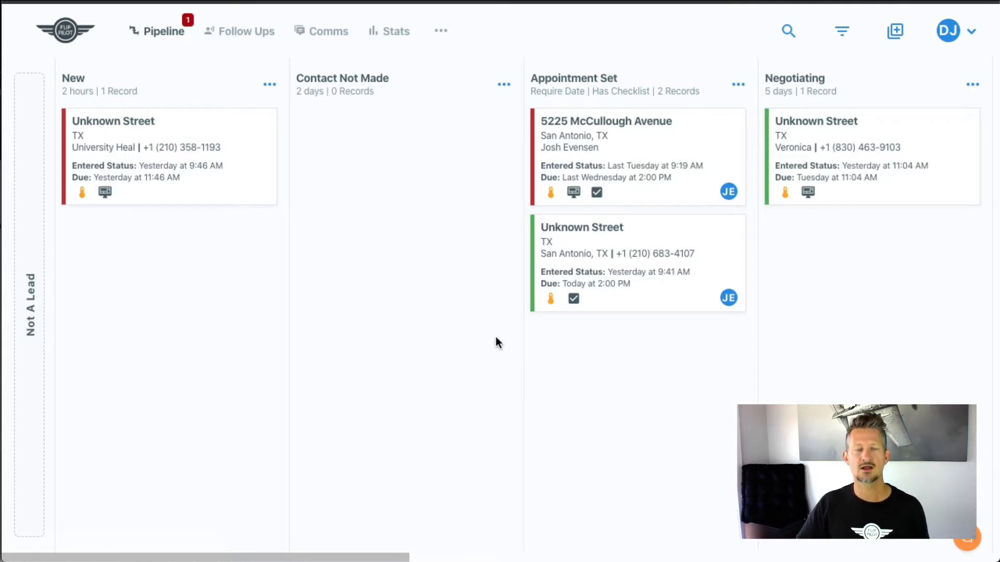
{"action": "scroll", "coordinate": [538, 344], "scroll_direction": "right", "scroll_amount": 3}
{"action": "scroll", "coordinate": [537, 343], "scroll_direction": "left", "scroll_amount": 3}
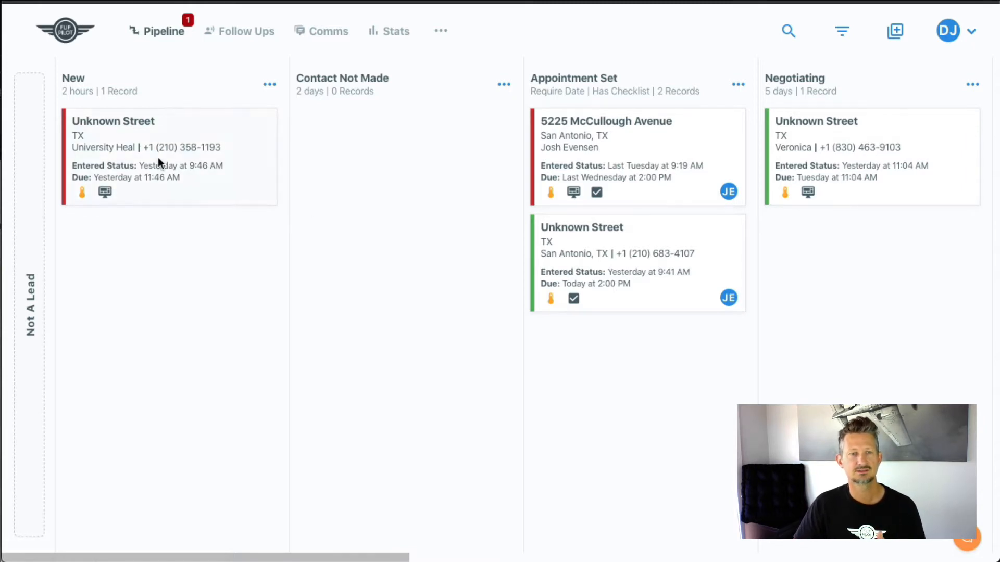
{"action": "left_click_drag", "start_coordinate": [68, 92], "coordinate": [90, 96]}
{"action": "left_click", "coordinate": [69, 97]}
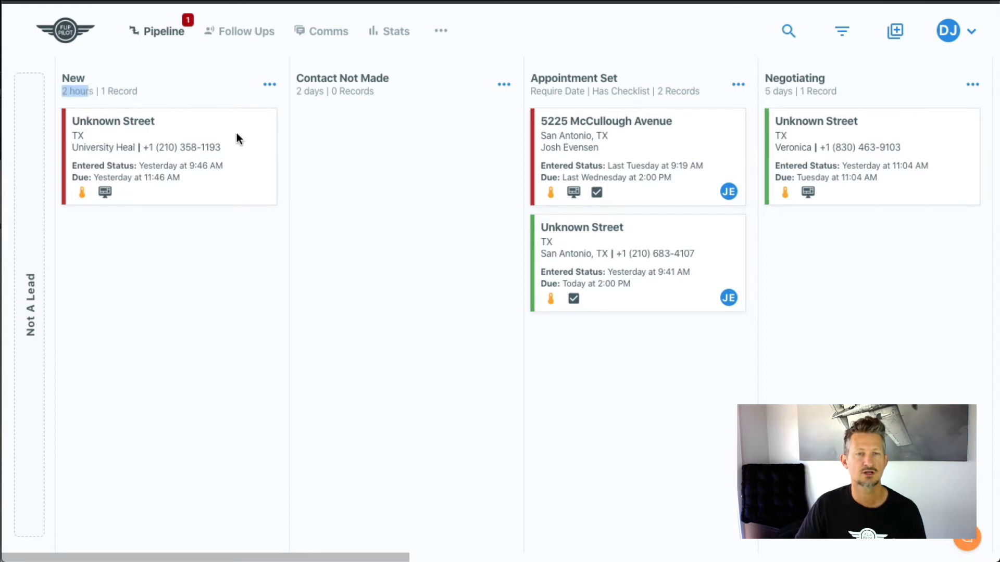
{"action": "left_click", "coordinate": [533, 97]}
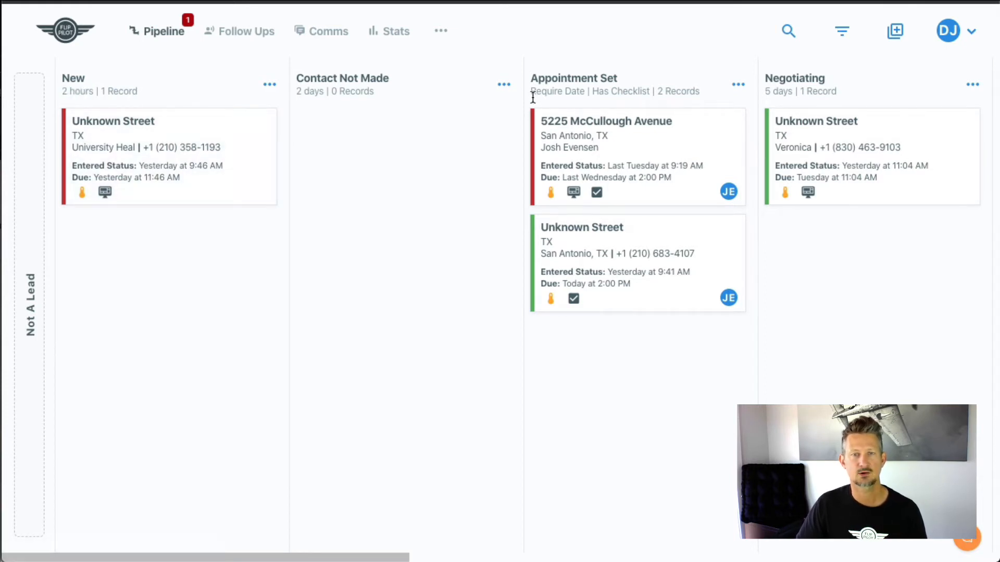
{"action": "left_click_drag", "start_coordinate": [533, 98], "coordinate": [583, 97]}
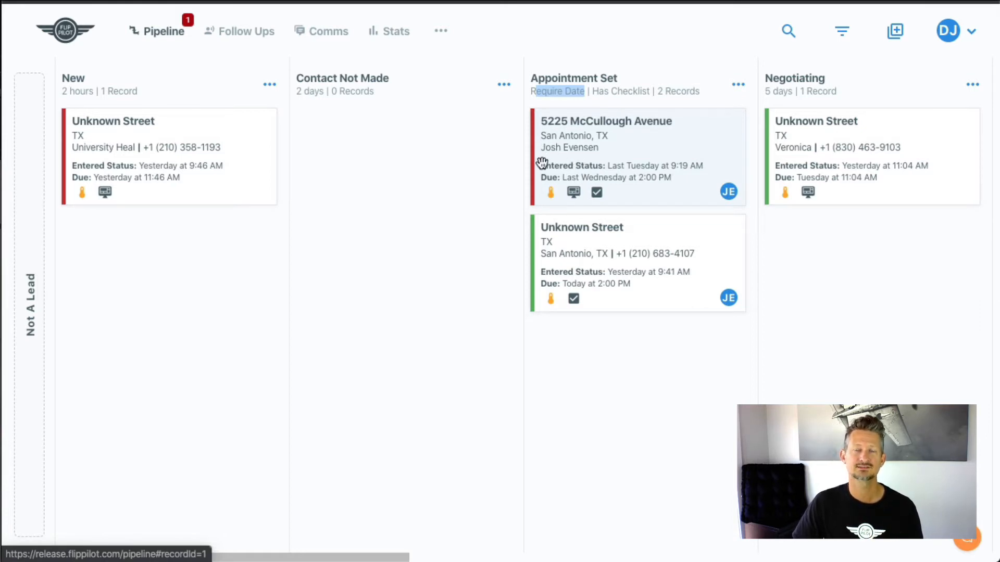
{"action": "scroll", "coordinate": [542, 168], "scroll_direction": "right", "scroll_amount": 15}
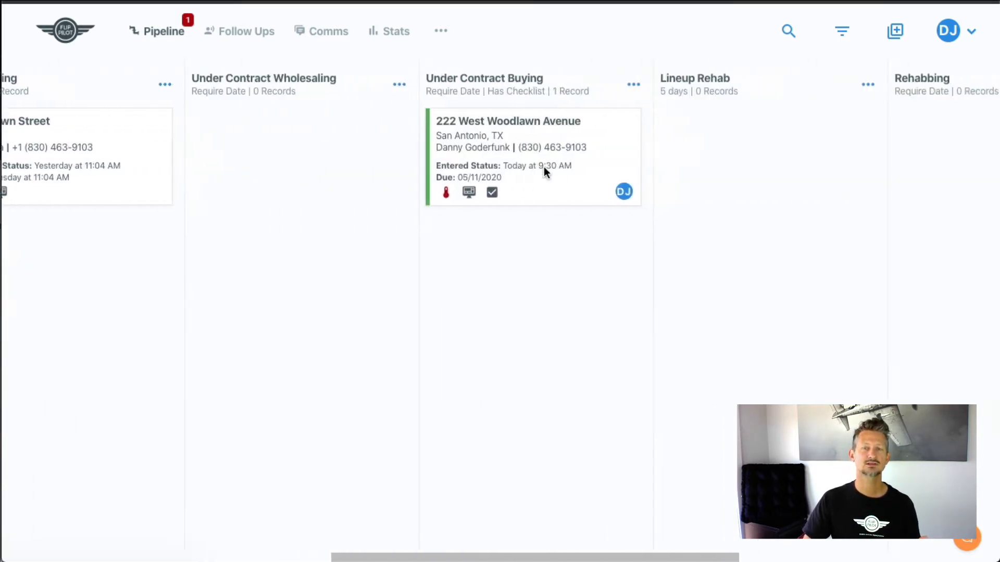
{"action": "scroll", "coordinate": [544, 167], "scroll_direction": "left", "scroll_amount": 12}
{"action": "scroll", "coordinate": [544, 167], "scroll_direction": "left", "scroll_amount": 5}
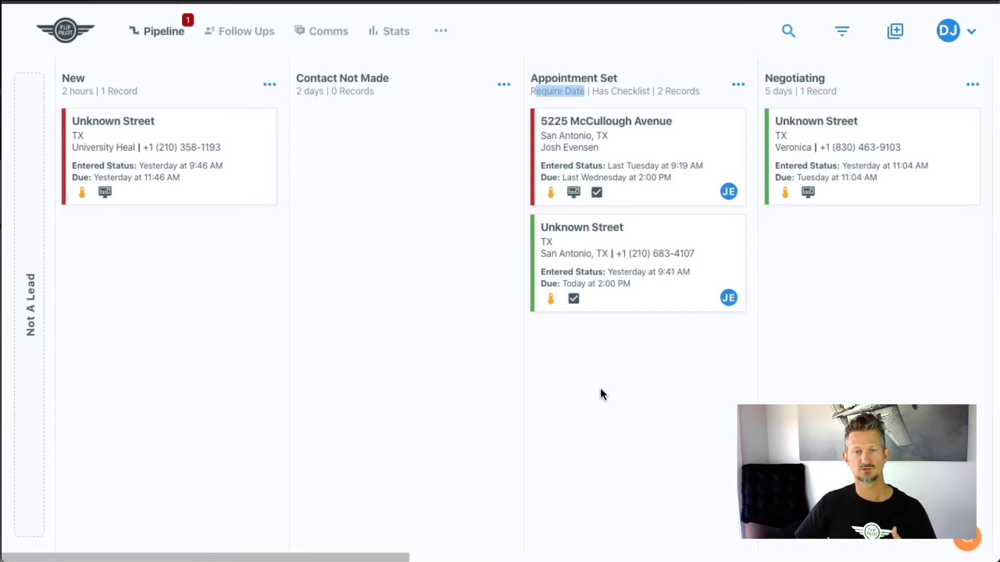
{"action": "scroll", "coordinate": [612, 181], "scroll_direction": "right", "scroll_amount": 1}
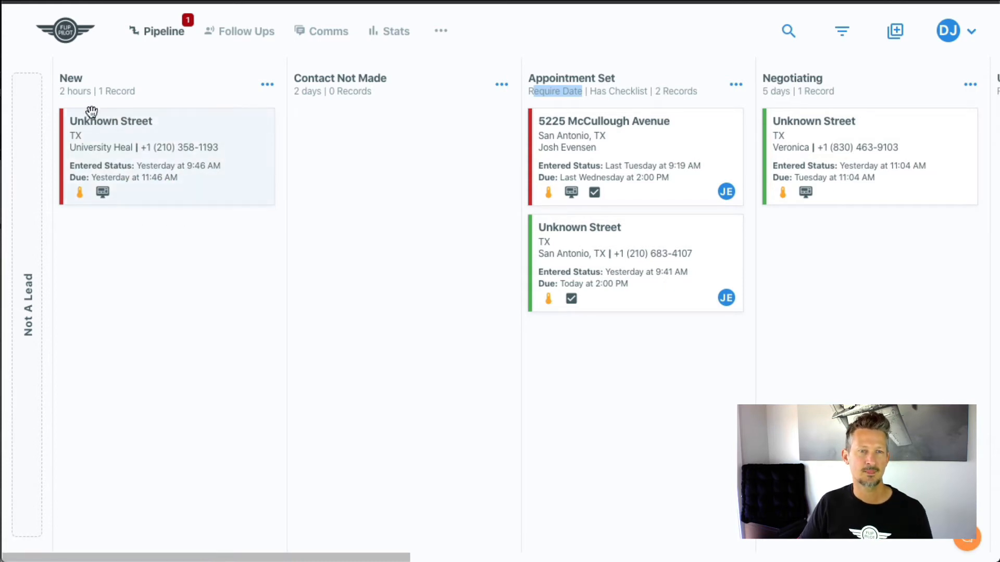
Review the New status's settings, including column placement, change enforcement options and the optional checklist, and close them without saving
{"action": "left_click", "coordinate": [266, 88]}
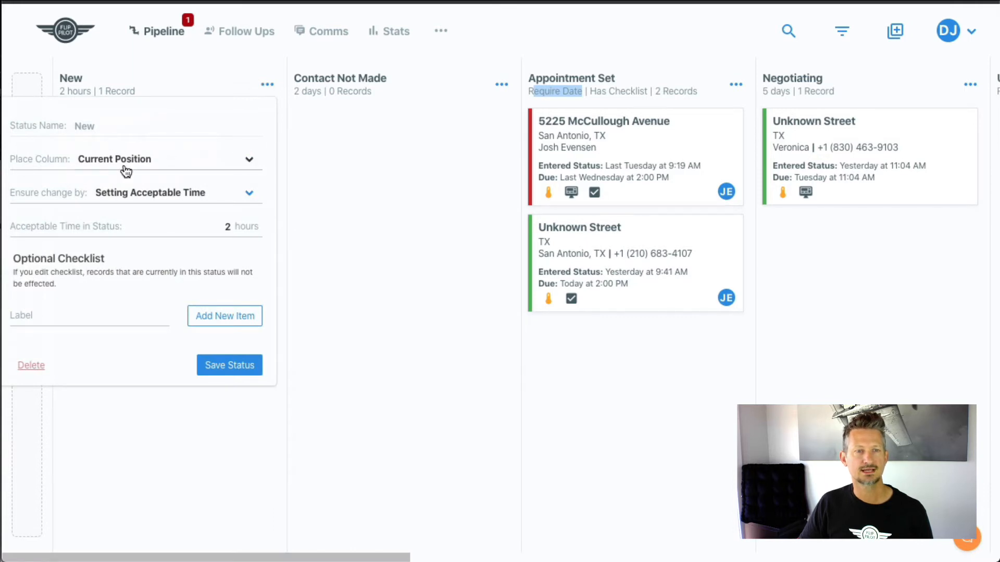
{"action": "left_click", "coordinate": [256, 166]}
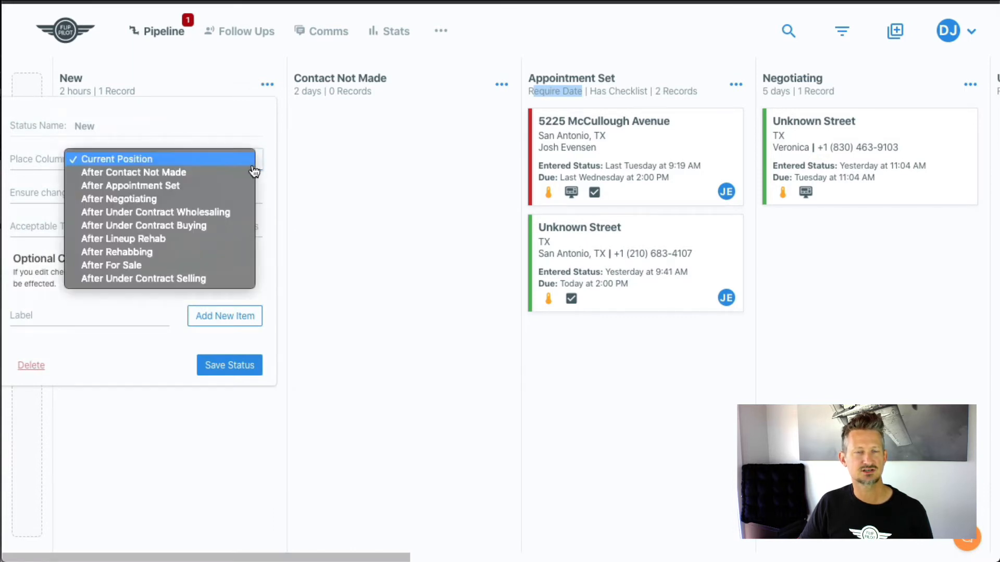
{"action": "left_click", "coordinate": [263, 155]}
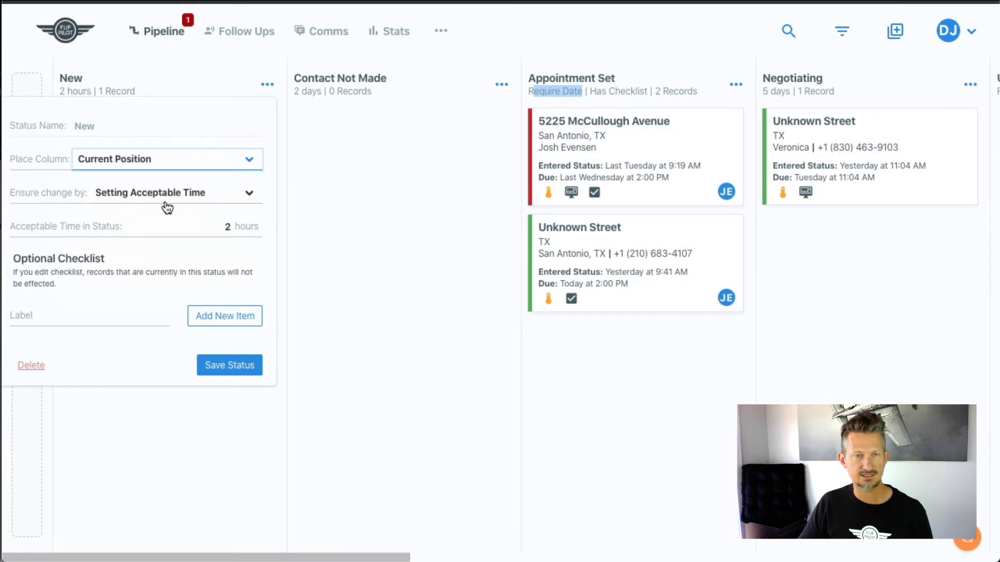
{"action": "left_click", "coordinate": [243, 202]}
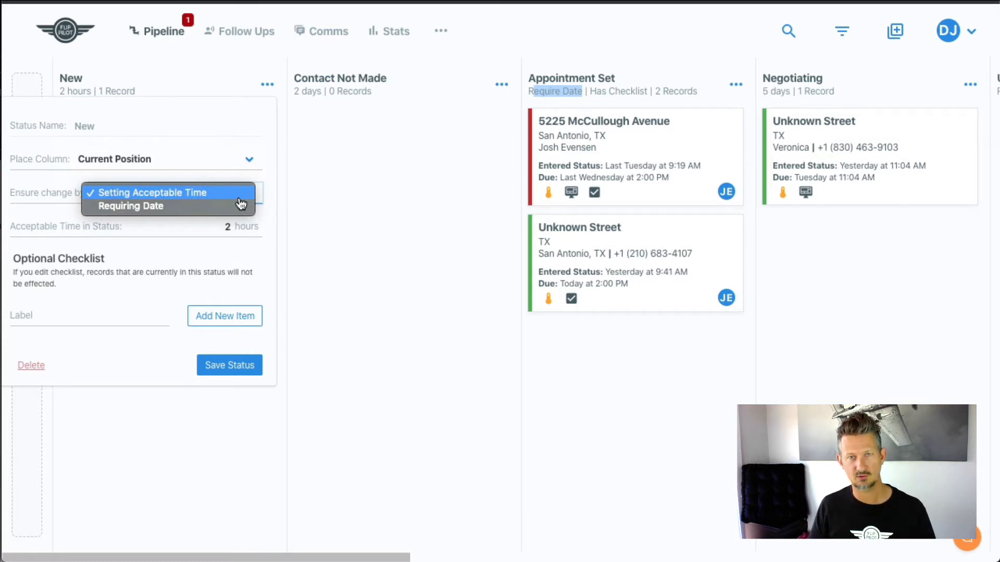
{"action": "left_click", "coordinate": [273, 204]}
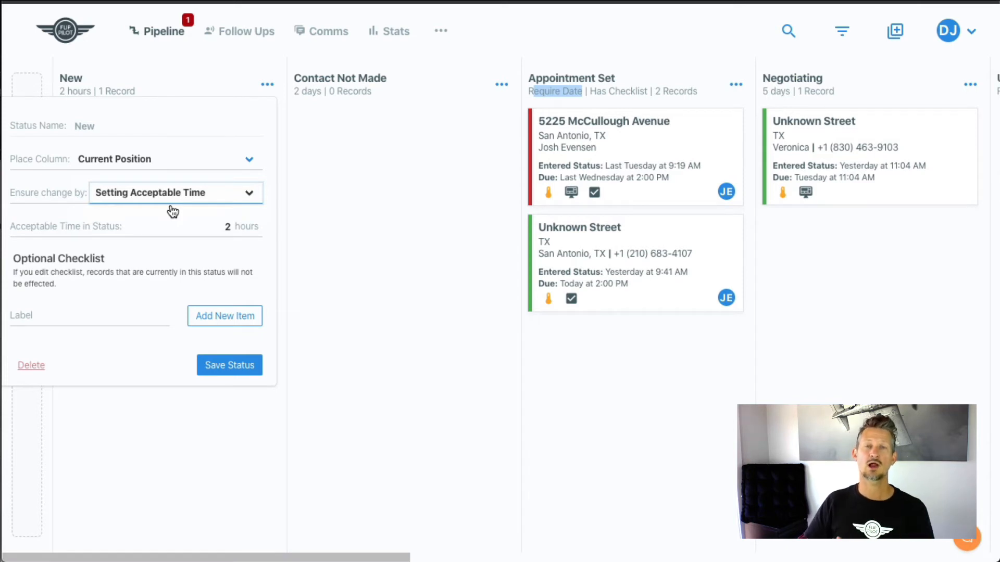
{"action": "left_click", "coordinate": [104, 318]}
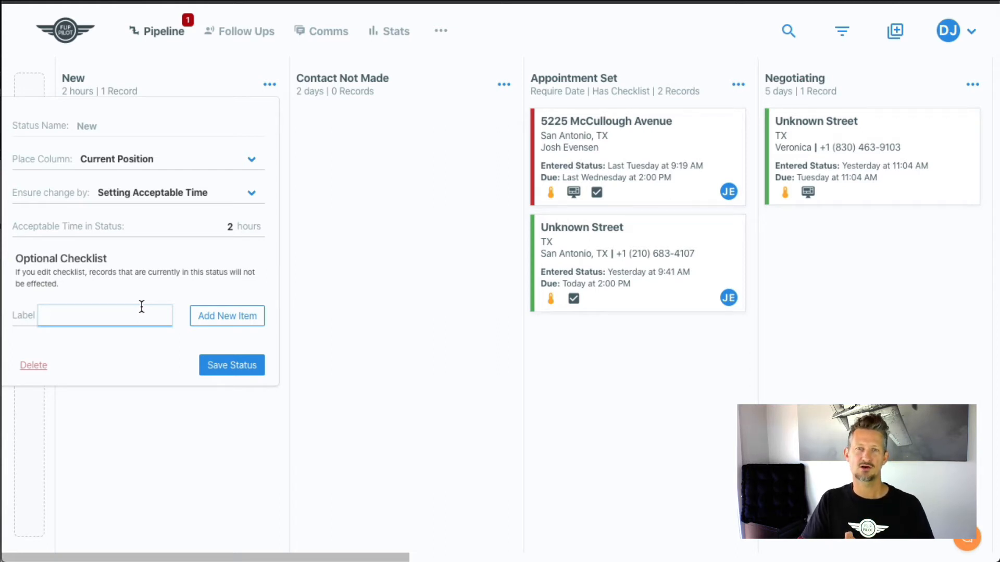
{"action": "left_click", "coordinate": [295, 340]}
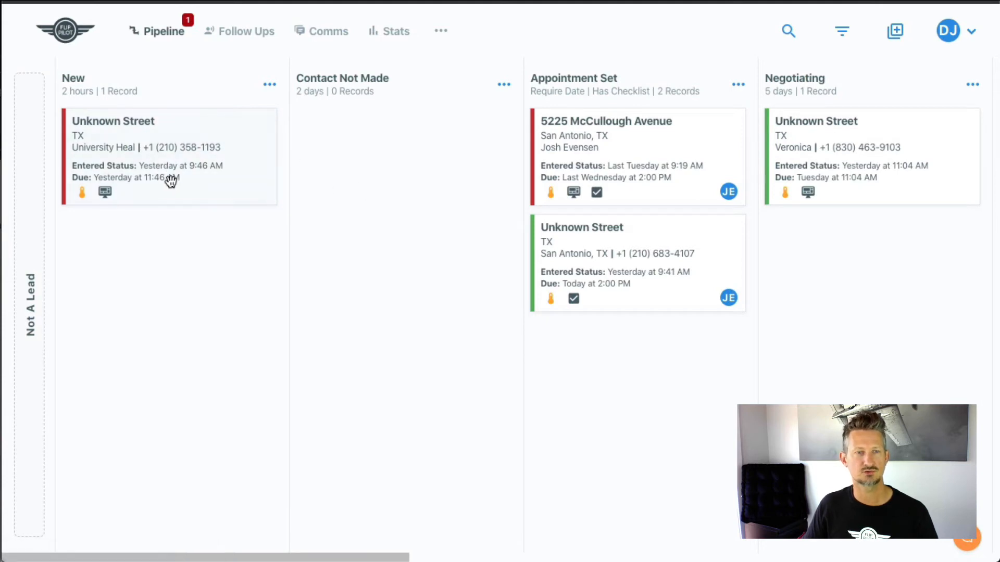
Move the lead from New to Contact Not Made and on to Appointment Set, with a required date of April 25, 2020 at 2:00 PM
{"action": "left_click_drag", "start_coordinate": [398, 181], "coordinate": [400, 185]}
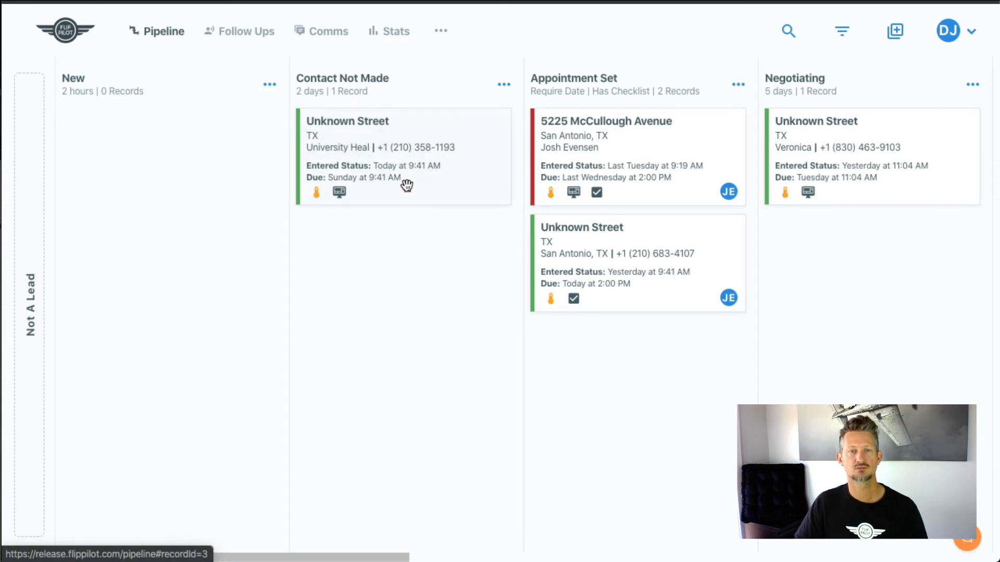
{"action": "left_click_drag", "start_coordinate": [407, 185], "coordinate": [663, 405]}
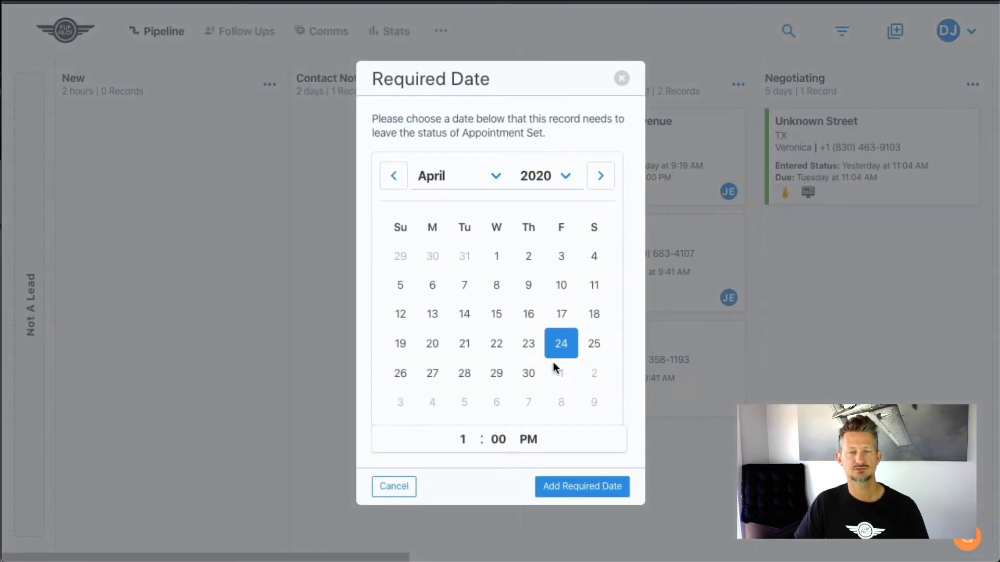
{"action": "left_click", "coordinate": [594, 351]}
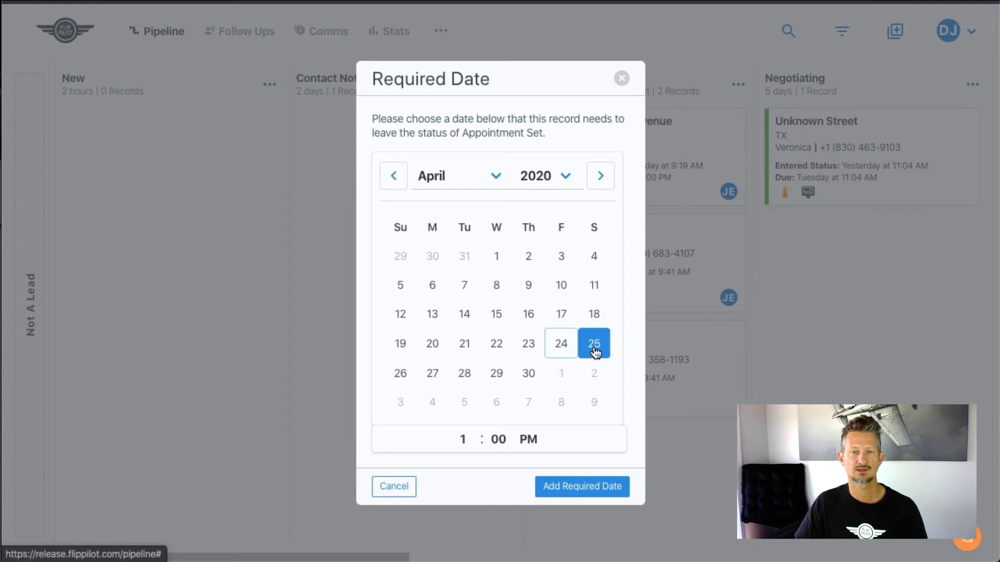
{"action": "left_click", "coordinate": [465, 442]}
{"action": "left_click", "coordinate": [489, 456]}
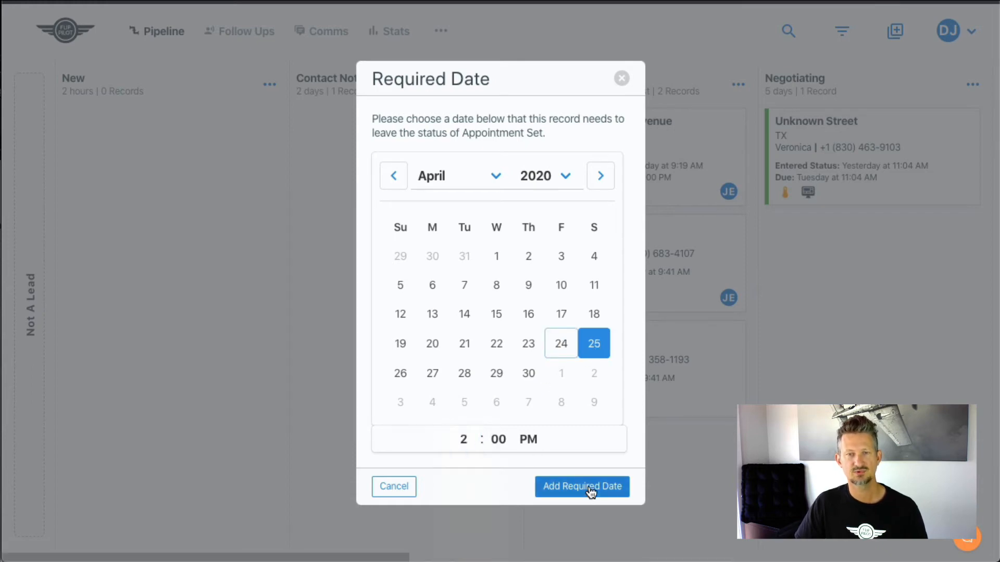
{"action": "left_click", "coordinate": [592, 485]}
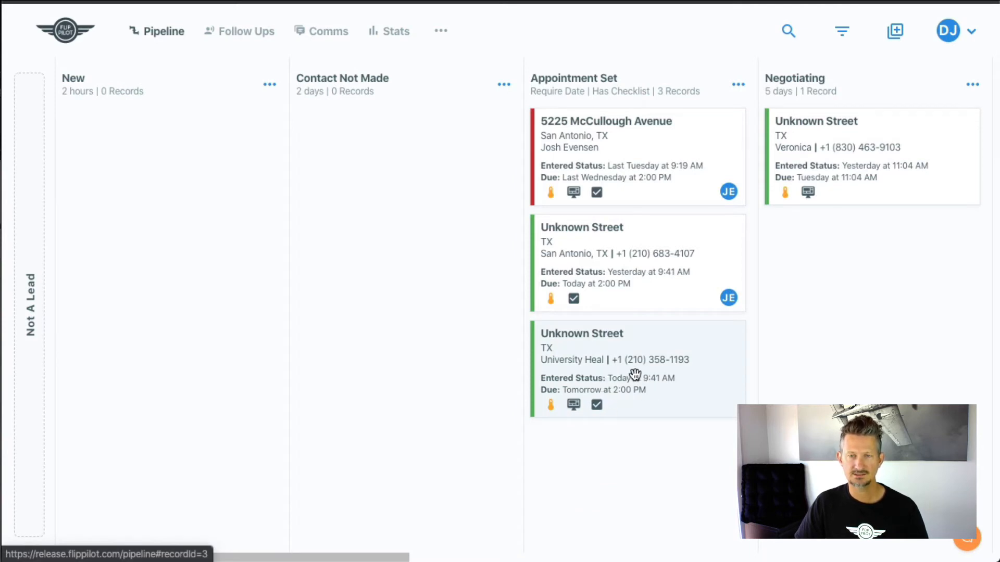
Review the Negotiating status's name, placement, time limit and checklist settings, and close them without saving
{"action": "scroll", "coordinate": [675, 360], "scroll_direction": "right", "scroll_amount": 3}
{"action": "scroll", "coordinate": [675, 361], "scroll_direction": "right", "scroll_amount": 3}
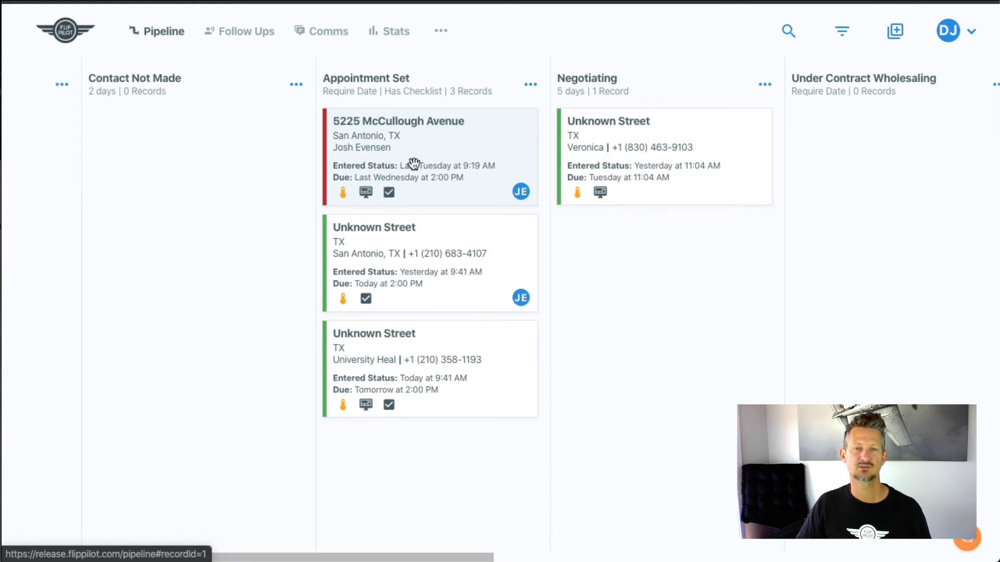
{"action": "scroll", "coordinate": [562, 198], "scroll_direction": "right", "scroll_amount": 5}
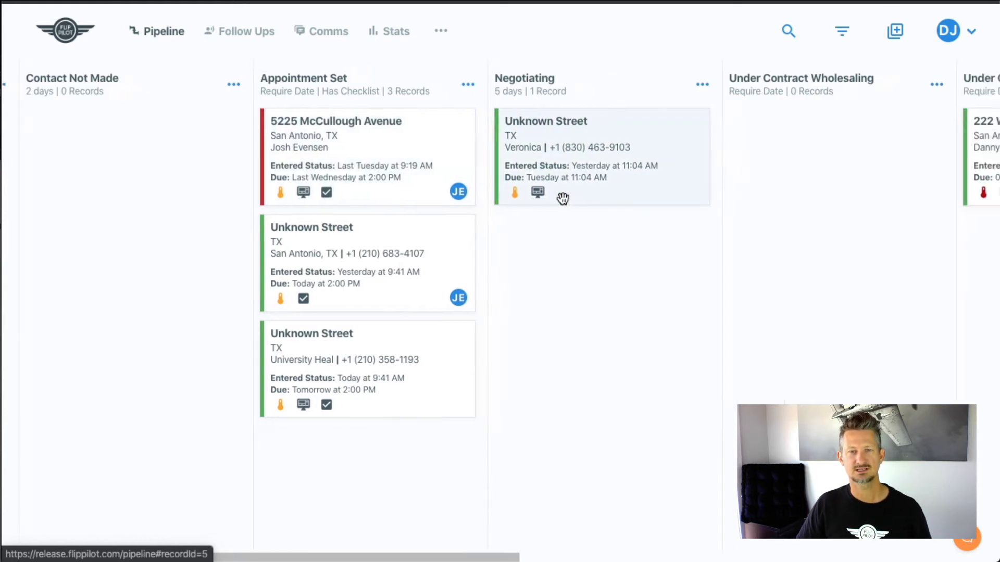
{"action": "scroll", "coordinate": [563, 198], "scroll_direction": "right", "scroll_amount": 5}
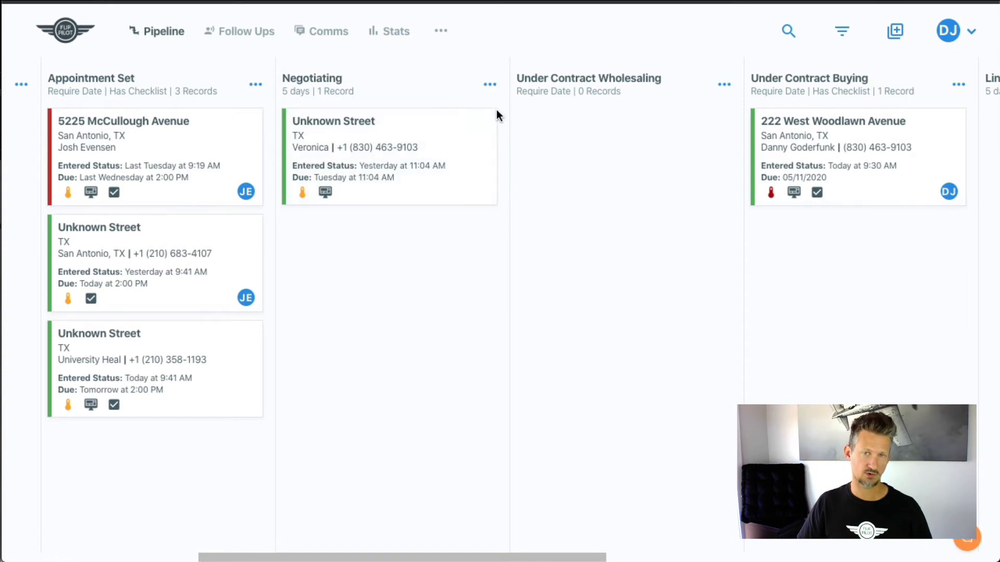
{"action": "left_click", "coordinate": [489, 85]}
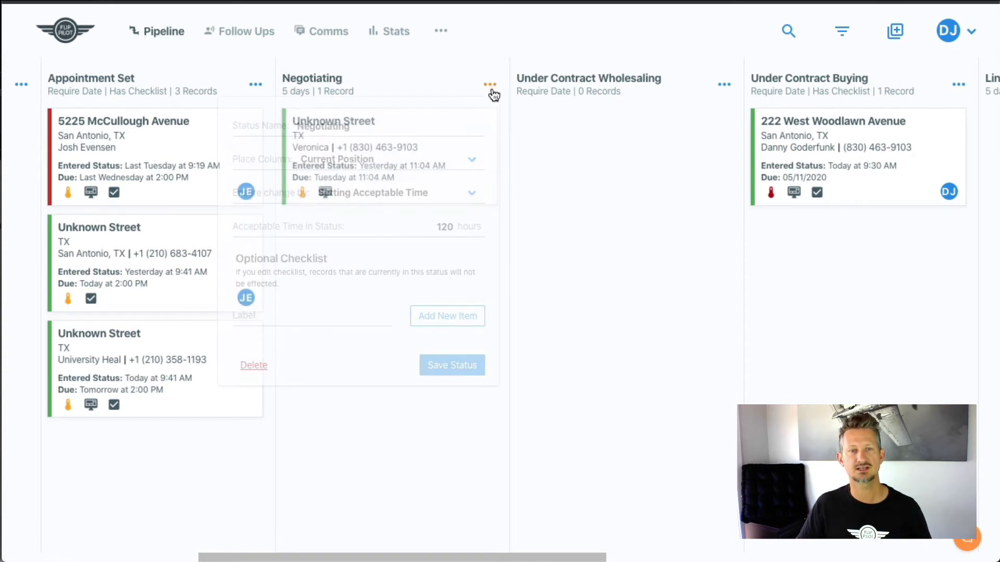
{"action": "left_click", "coordinate": [351, 130]}
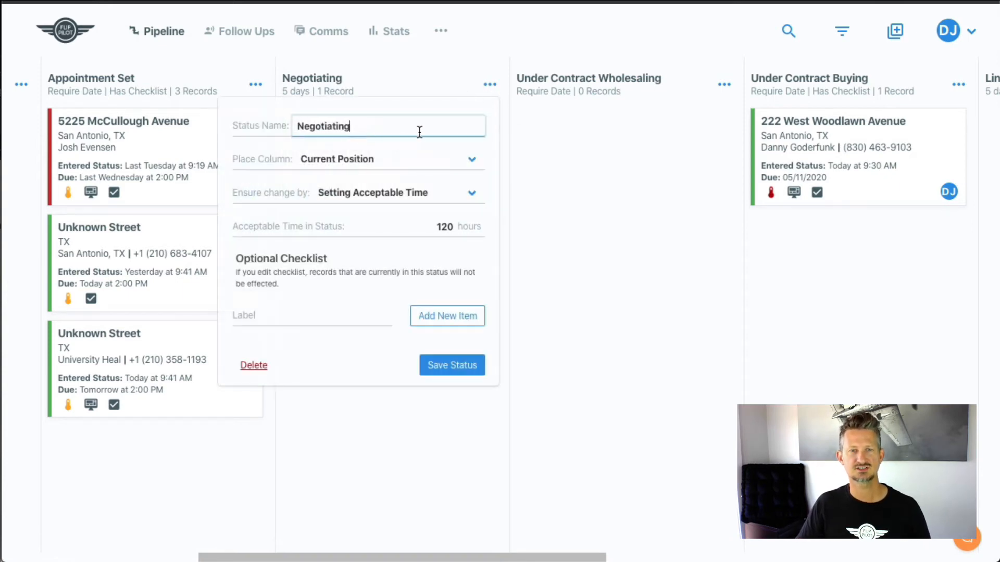
{"action": "left_click", "coordinate": [490, 88]}
{"action": "left_click", "coordinate": [495, 89]}
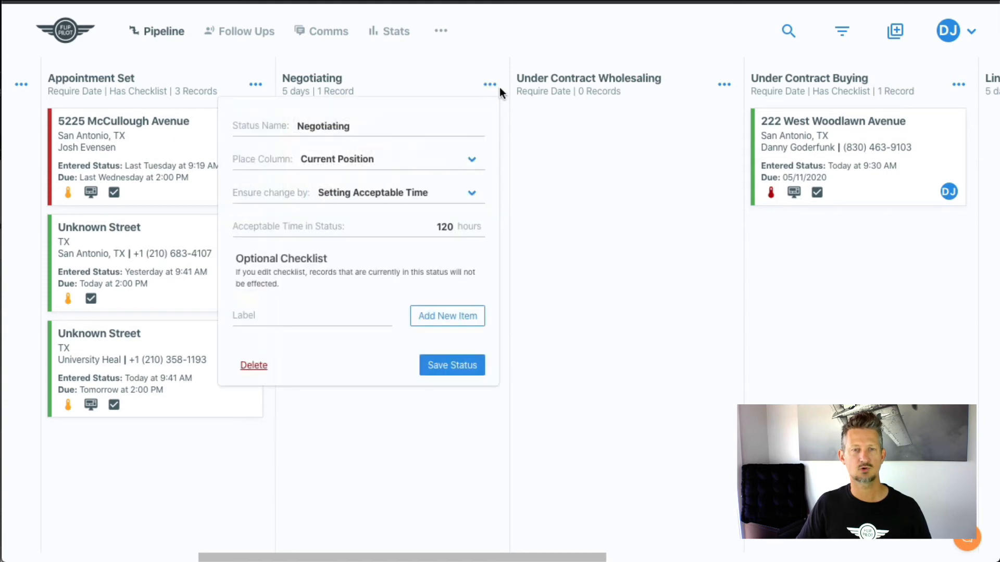
{"action": "left_click", "coordinate": [500, 93]}
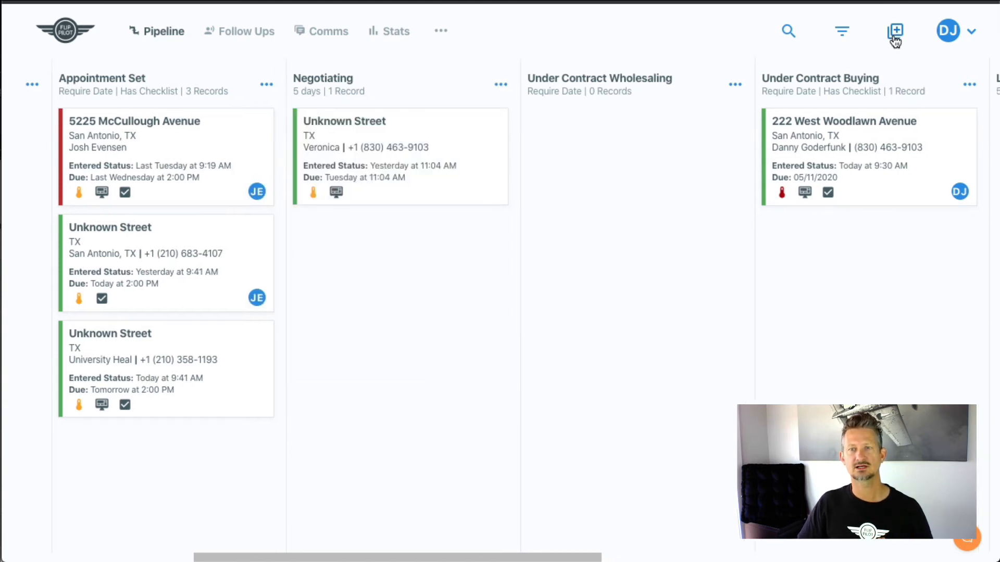
Start a new status named "Firming Numbers" and place its column before Negotiating
{"action": "left_click", "coordinate": [894, 32]}
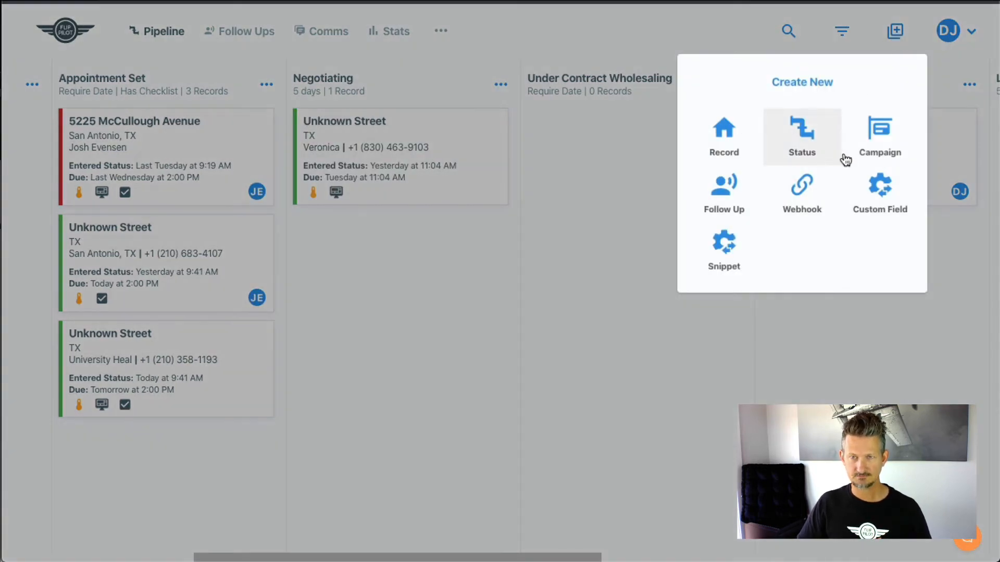
{"action": "left_click", "coordinate": [792, 143]}
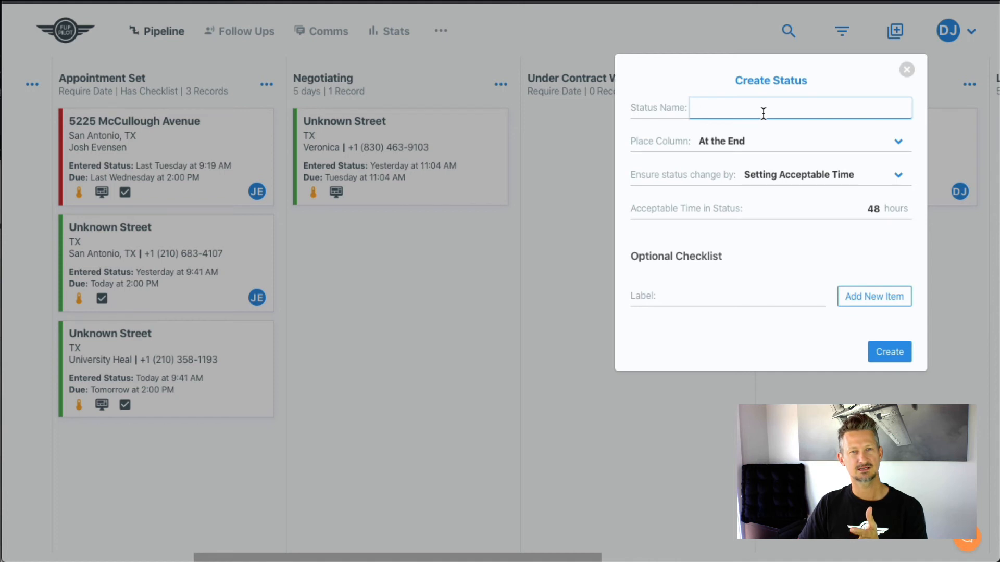
{"action": "type", "text": "Fir"}
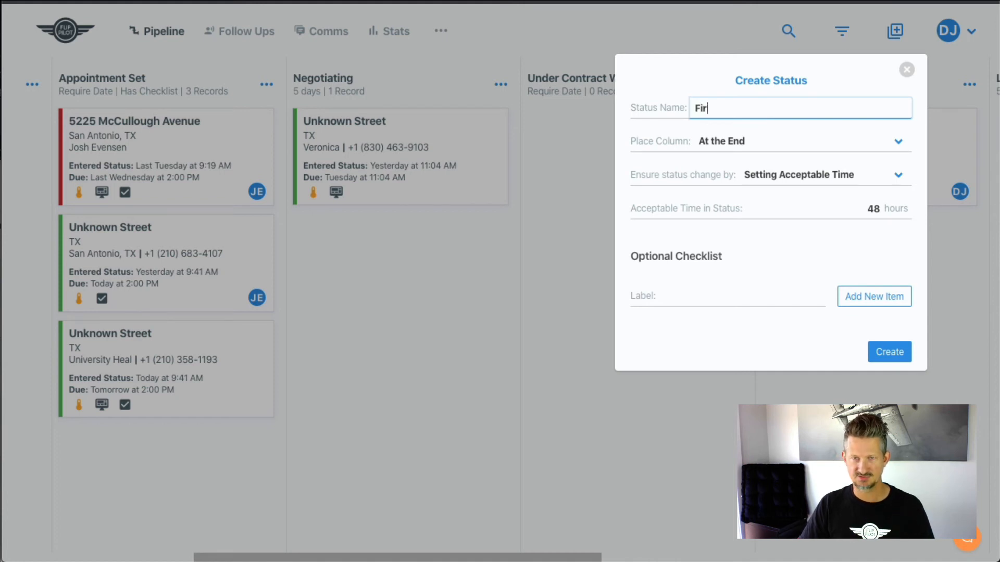
{"action": "type", "text": "ming N"}
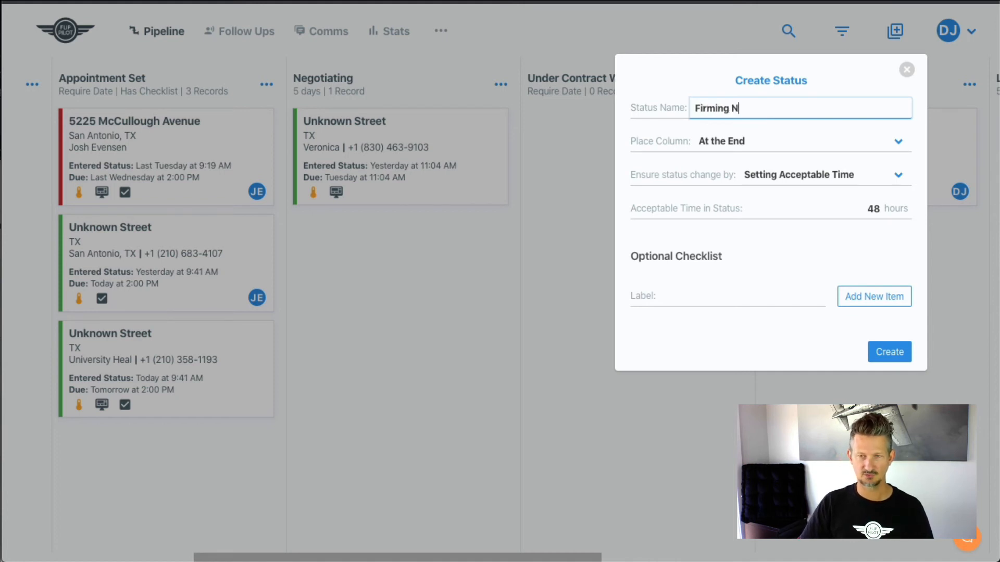
{"action": "type", "text": "umbers"}
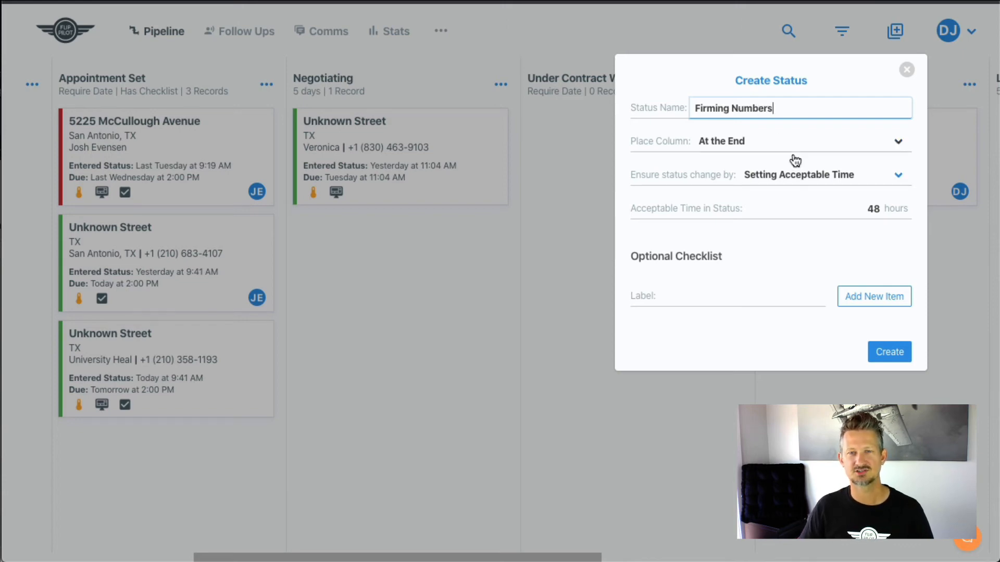
{"action": "left_click", "coordinate": [835, 155]}
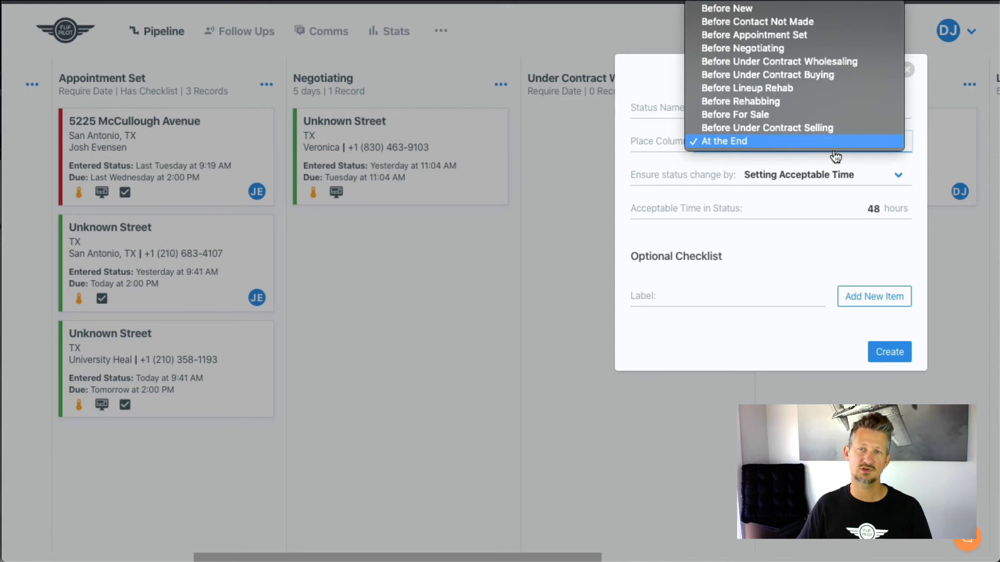
{"action": "left_click", "coordinate": [824, 48]}
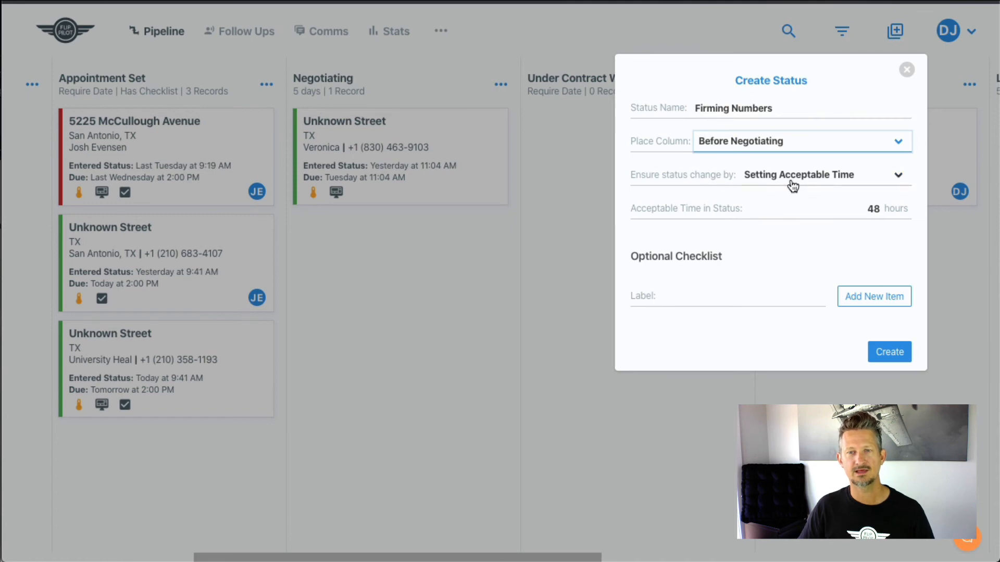
Set the acceptable time in the Firming Numbers status to 24 hours and create the status without checklist items
{"action": "left_click", "coordinate": [858, 210]}
{"action": "type", "text": "24"}
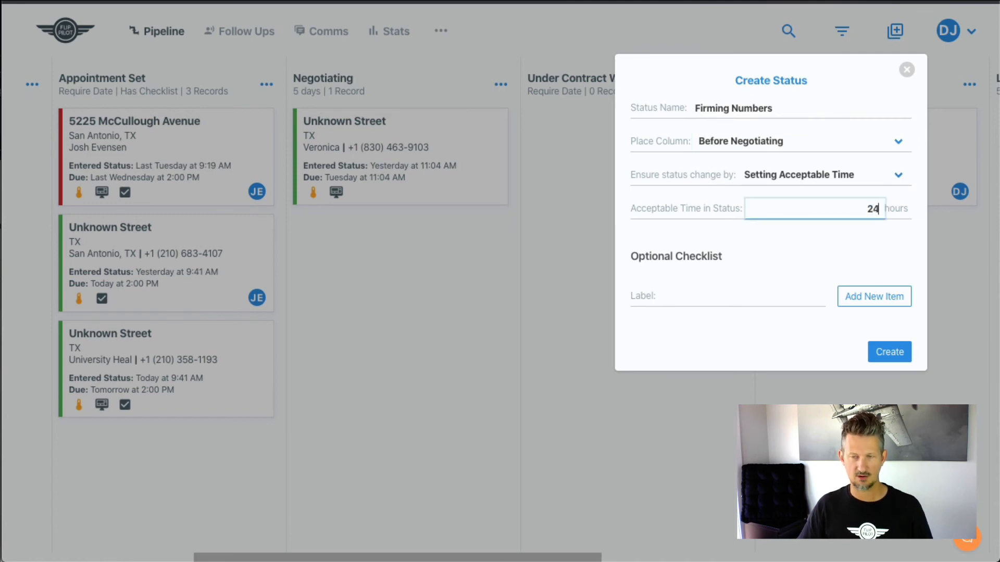
{"action": "left_click", "coordinate": [864, 232]}
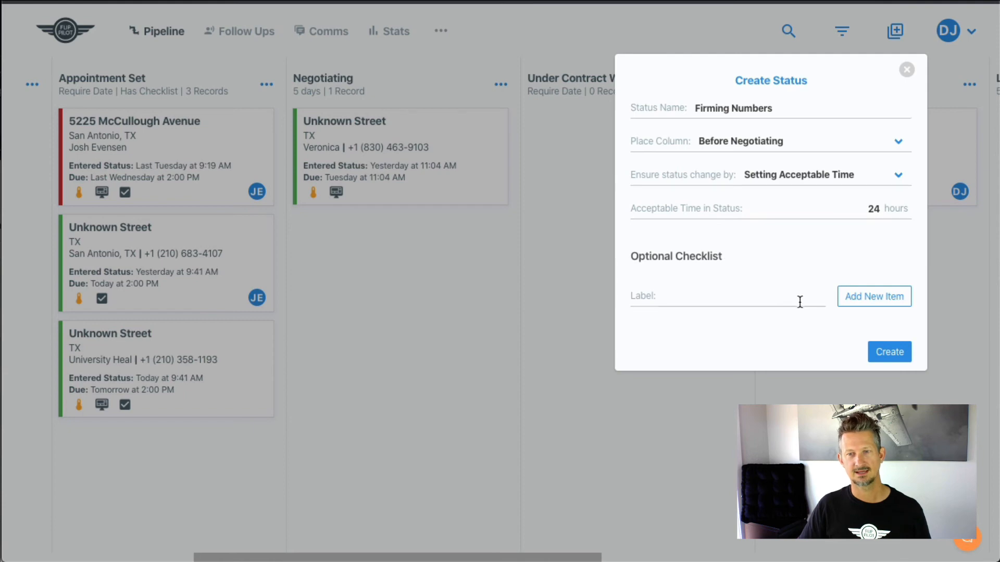
{"action": "left_click", "coordinate": [881, 355]}
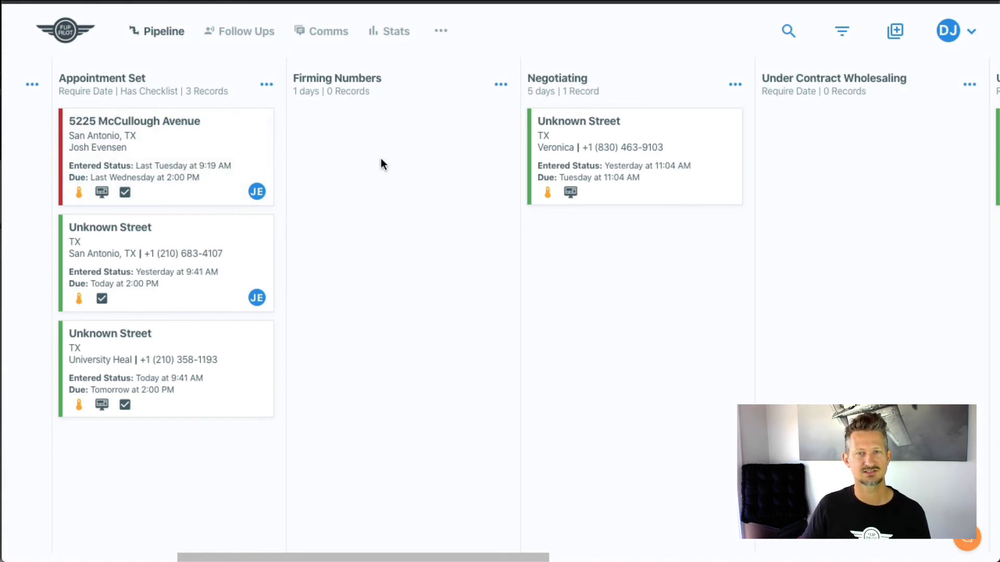
{"action": "scroll", "coordinate": [431, 180], "scroll_direction": "right", "scroll_amount": 10}
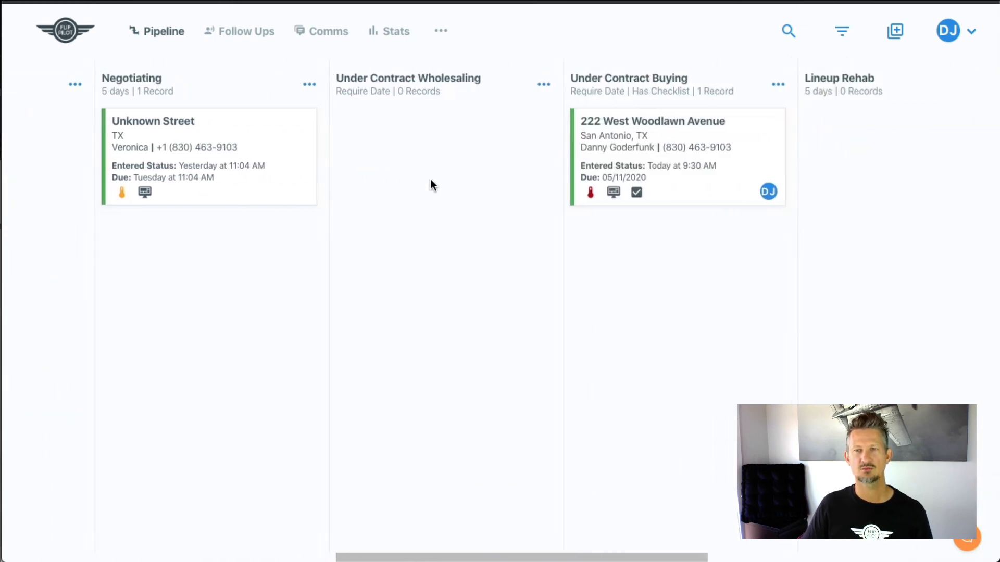
{"action": "scroll", "coordinate": [431, 180], "scroll_direction": "left", "scroll_amount": 20}
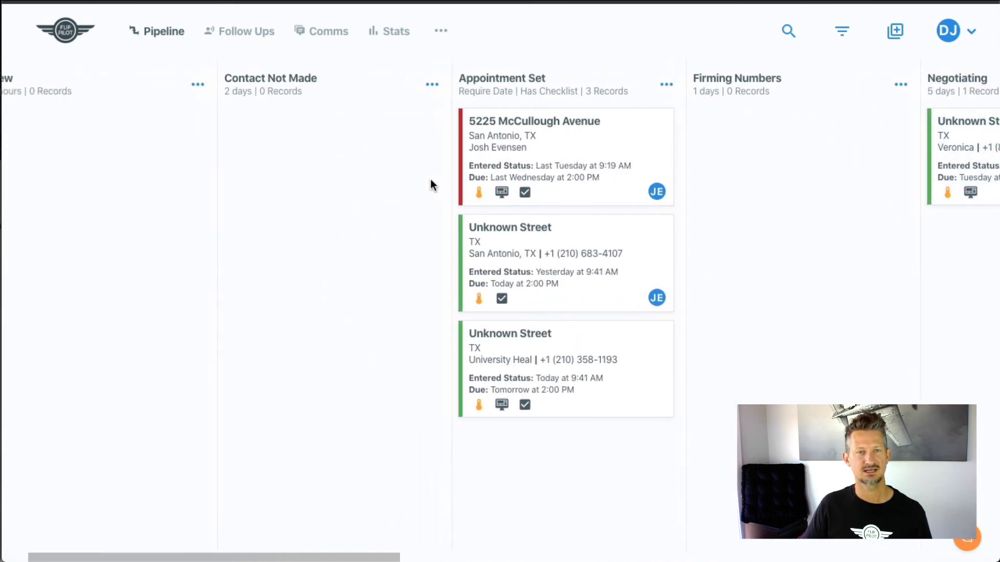
{"action": "scroll", "coordinate": [430, 180], "scroll_direction": "left", "scroll_amount": 2}
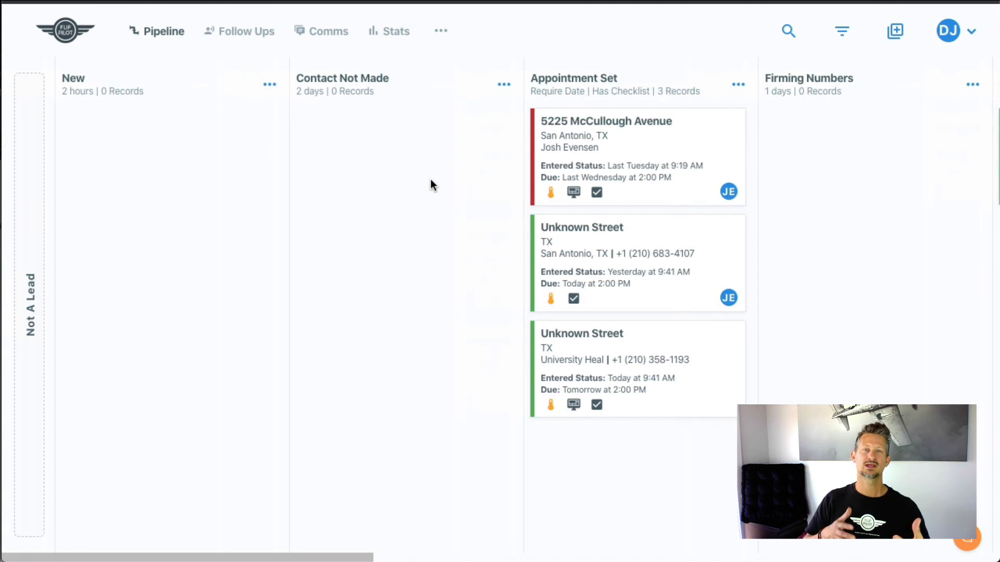